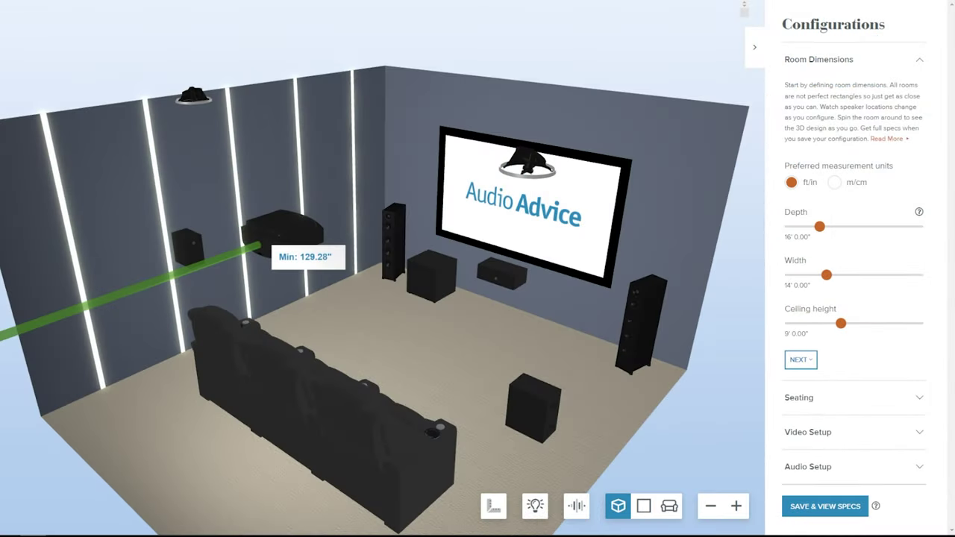
Step: Resize the room to 24' 7" deep by 16' 11" wide
{"action": "left_click_drag", "start_coordinate": [819, 227], "coordinate": [861, 227]}
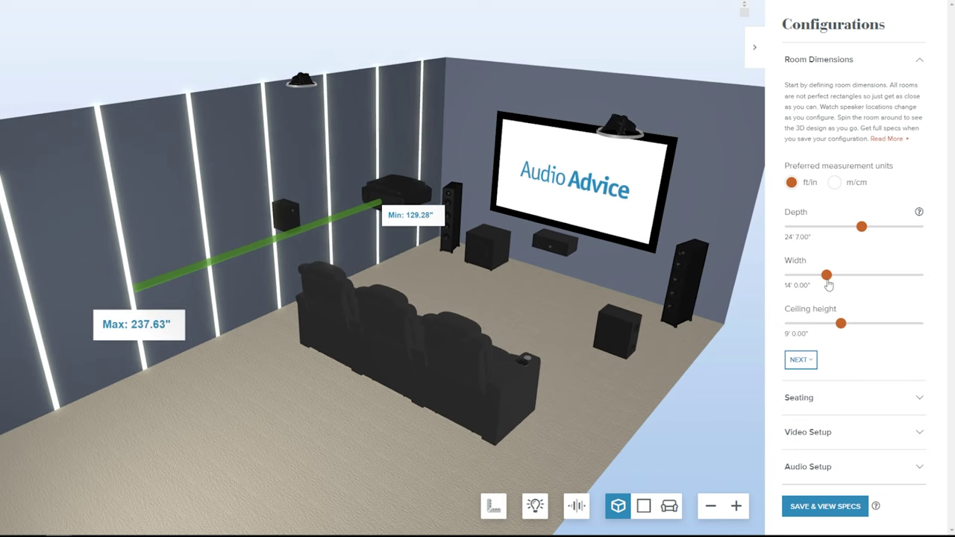
{"action": "left_click_drag", "start_coordinate": [826, 275], "coordinate": [853, 275]}
{"action": "left_click", "coordinate": [799, 361]}
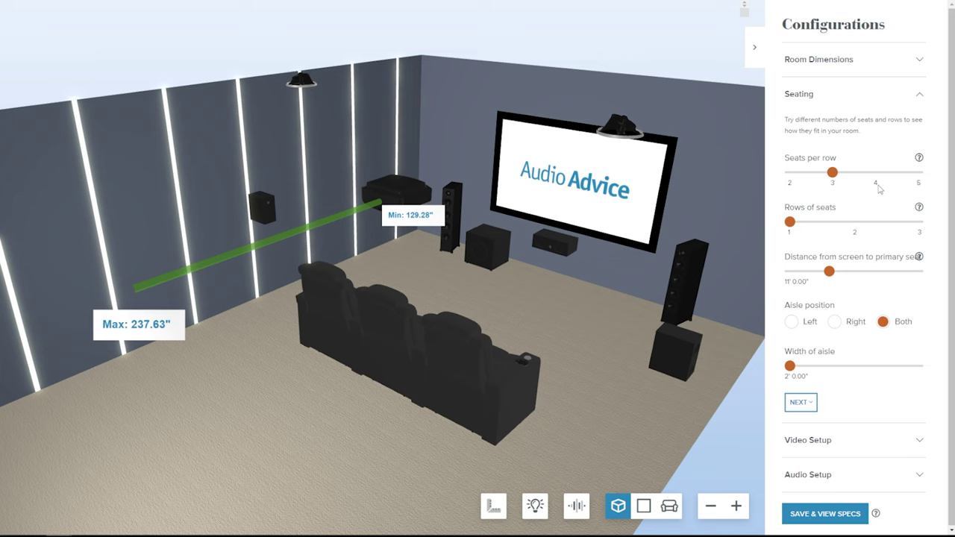
Step: Set two rows of seats on a riser, zoom out, and make the back row primary
{"action": "left_click", "coordinate": [856, 226]}
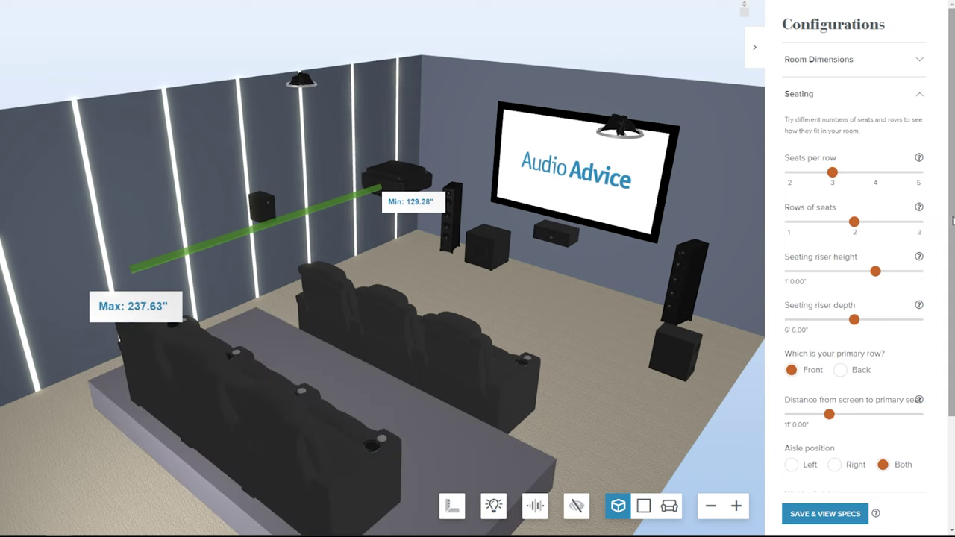
{"action": "scroll", "coordinate": [953, 220], "scroll_direction": "down", "scroll_amount": 1}
{"action": "left_click", "coordinate": [711, 510]}
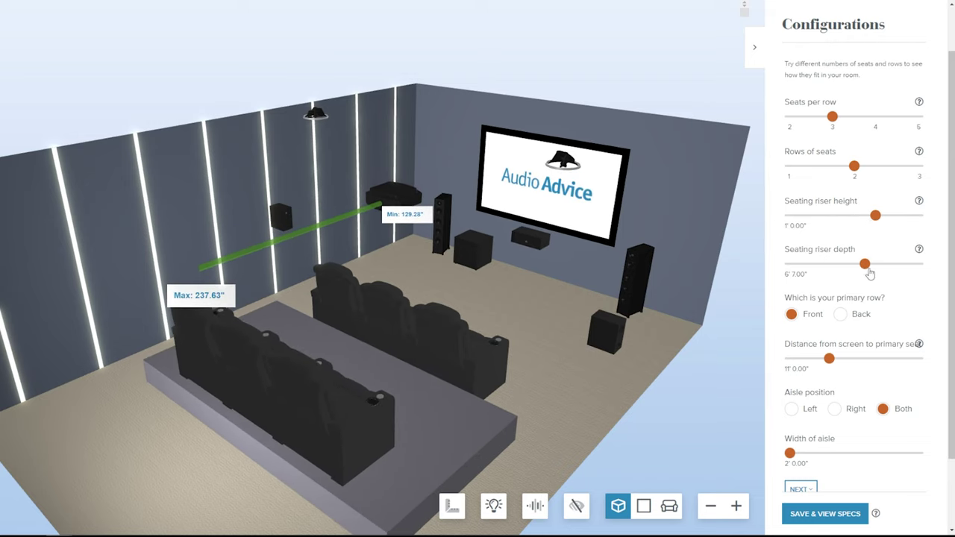
{"action": "left_click", "coordinate": [851, 317]}
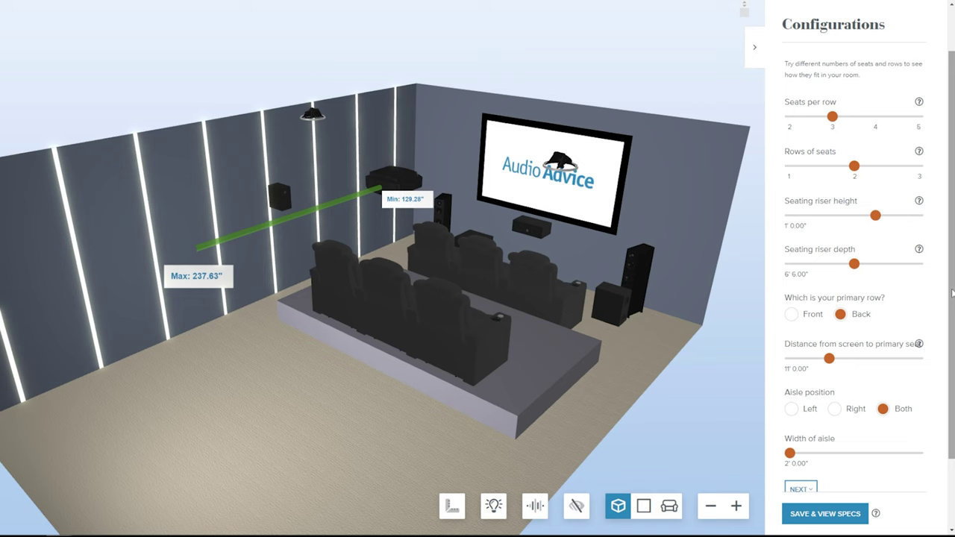
{"action": "scroll", "coordinate": [940, 314], "scroll_direction": "down", "scroll_amount": 2}
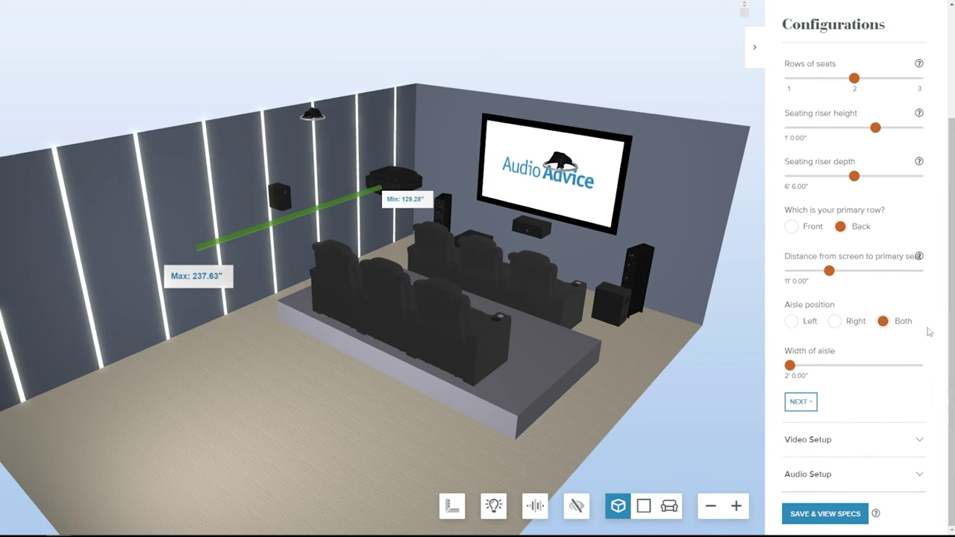
Step: Place the primary seat 16' 1" from the screen with 2' 5" aisles
{"action": "mouse_move", "coordinate": [828, 276]}
{"action": "left_mouse_down"}
{"action": "mouse_move", "coordinate": [865, 282]}
{"action": "mouse_move", "coordinate": [844, 276]}
{"action": "left_mouse_up"}
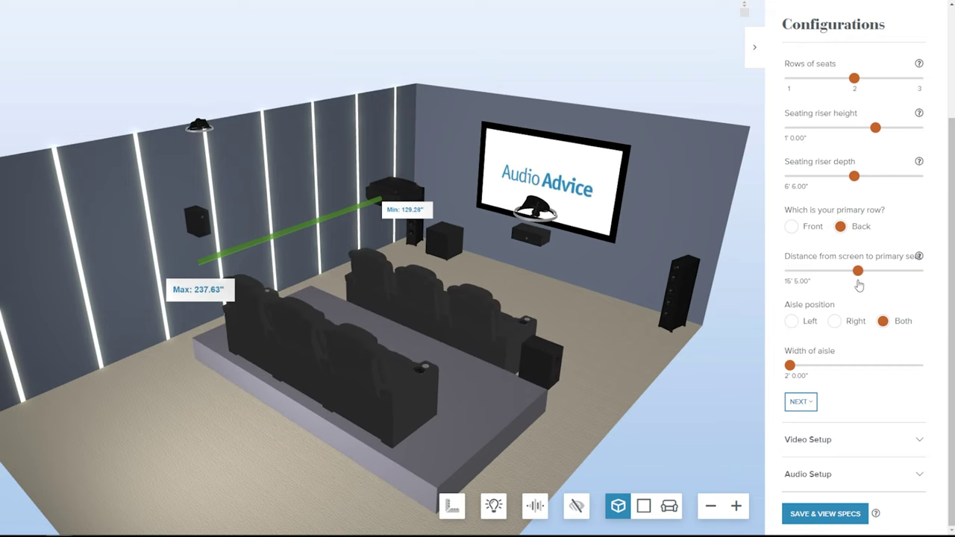
{"action": "left_click_drag", "start_coordinate": [454, 346], "coordinate": [449, 368]}
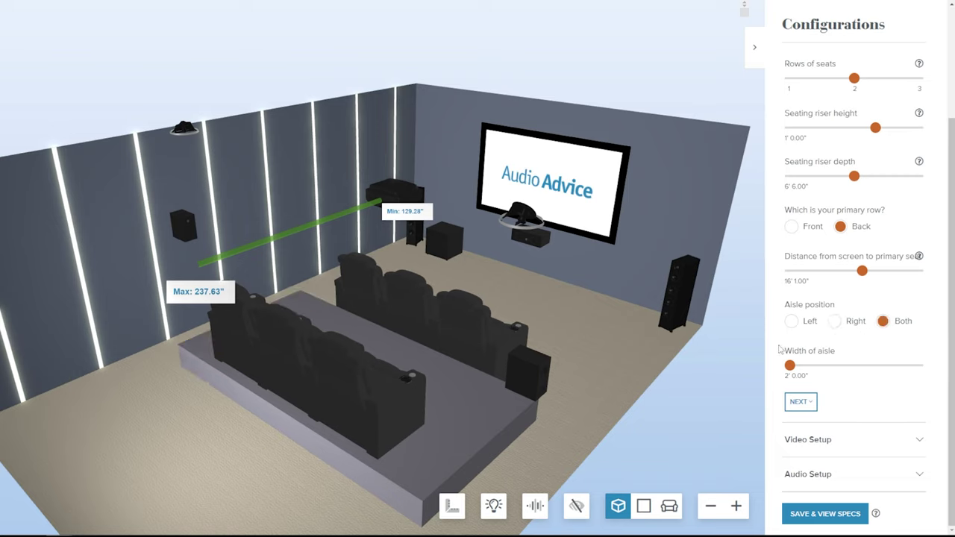
Step: In Video Setup, set the display type to Projector
{"action": "left_click", "coordinate": [800, 402]}
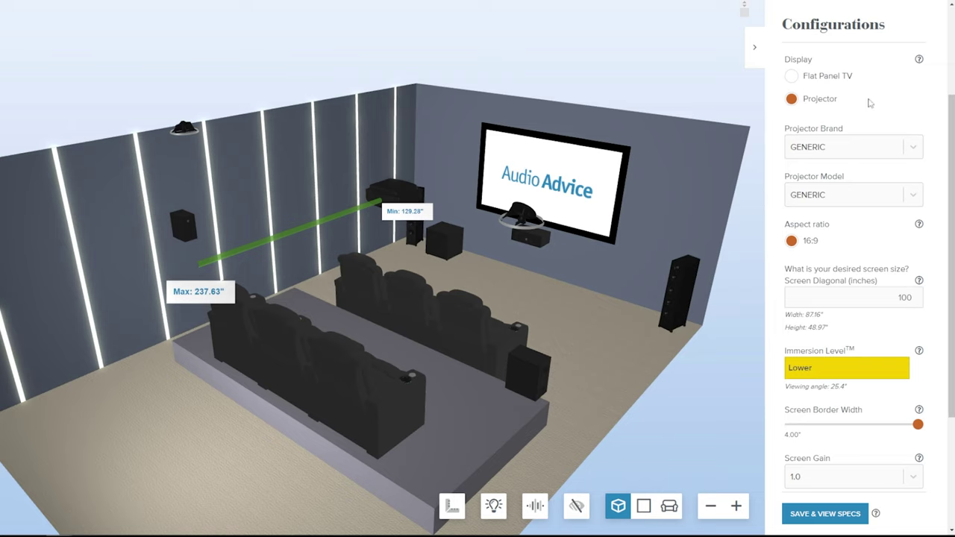
{"action": "left_click", "coordinate": [792, 76]}
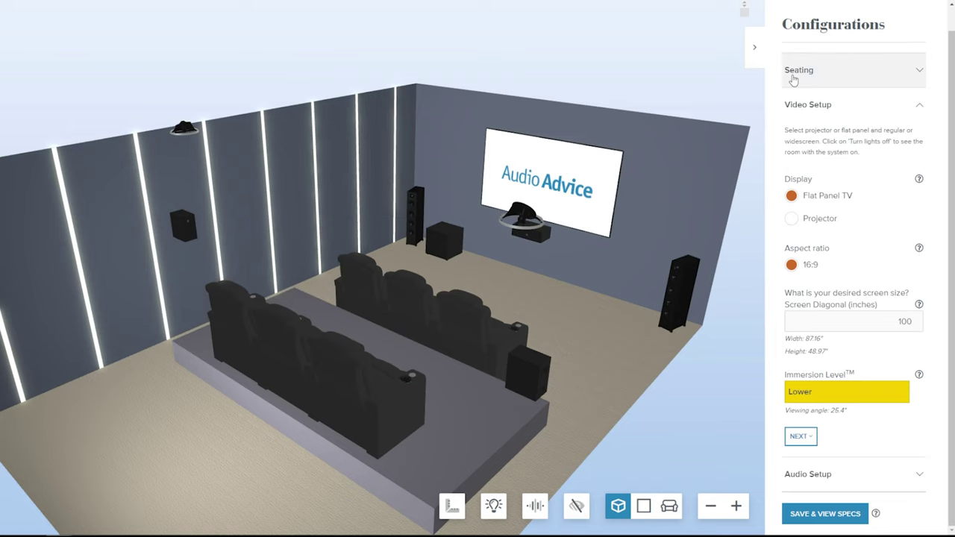
{"action": "left_click", "coordinate": [791, 219]}
{"action": "scroll", "coordinate": [896, 224], "scroll_direction": "down", "scroll_amount": 2}
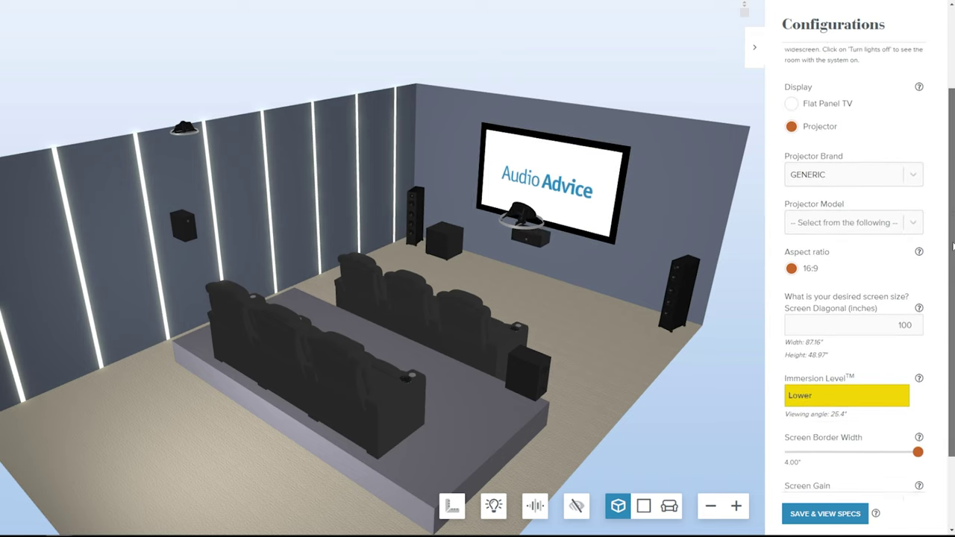
Step: Choose the Sony VPL-XW7000ES projector with a 2.4:1 screen
{"action": "left_click", "coordinate": [910, 142]}
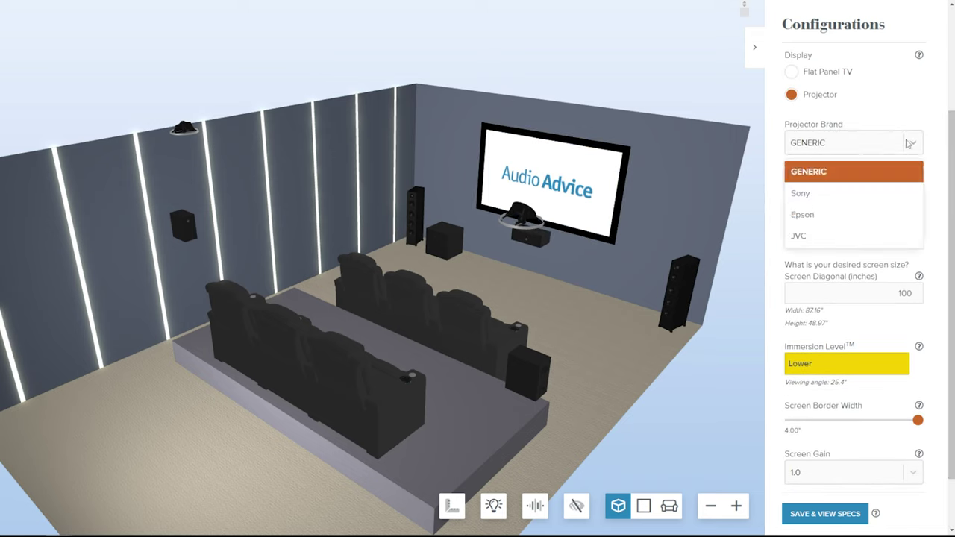
{"action": "left_click", "coordinate": [863, 195]}
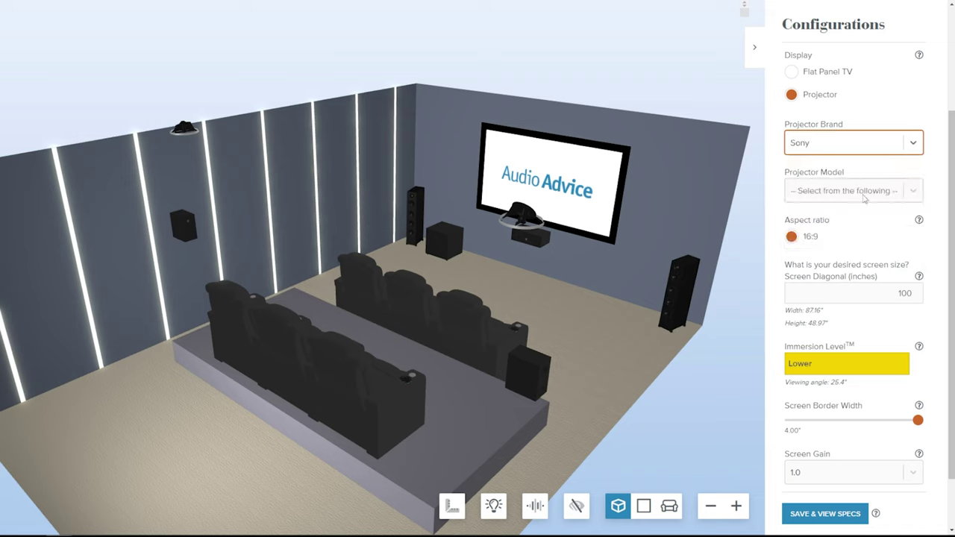
{"action": "left_click", "coordinate": [911, 191]}
{"action": "left_click", "coordinate": [820, 303]}
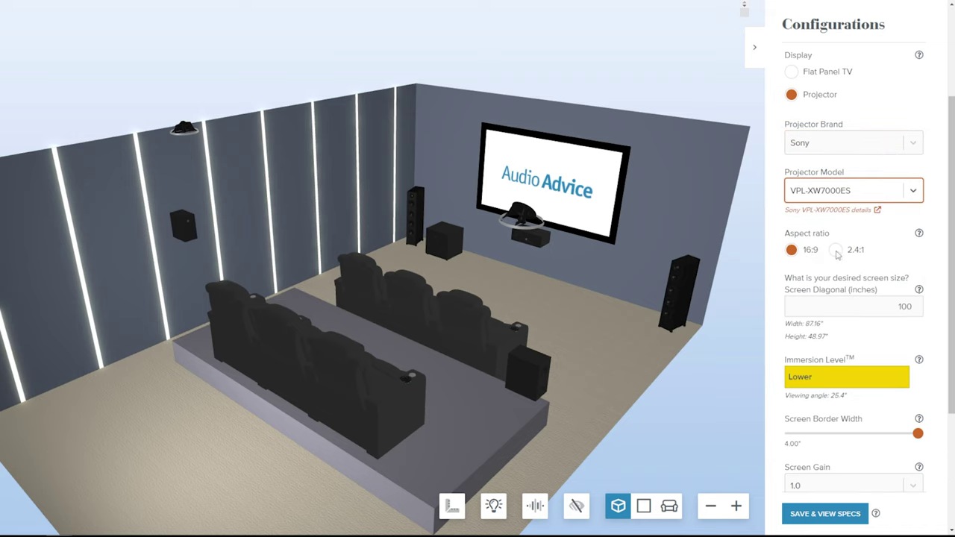
{"action": "left_click", "coordinate": [836, 251]}
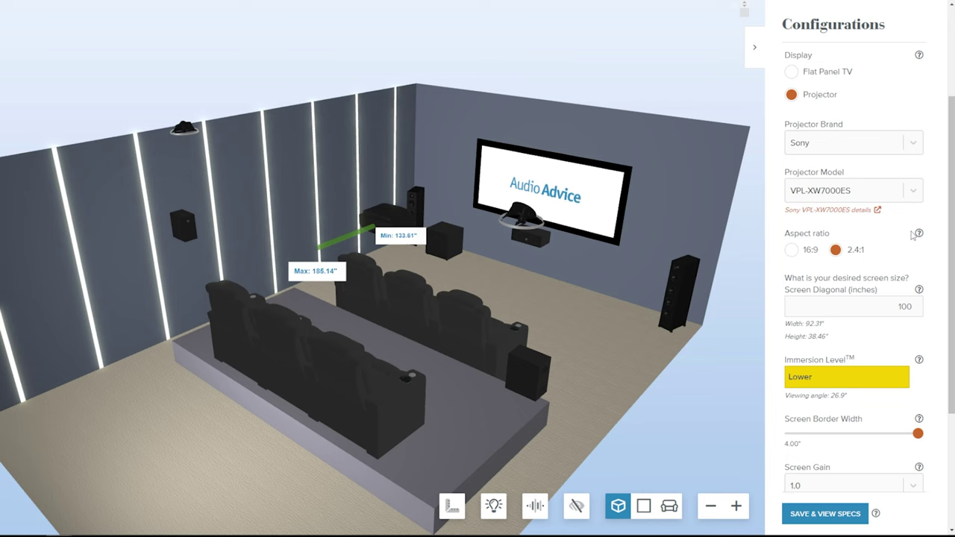
{"action": "mouse_move", "coordinate": [919, 234]}
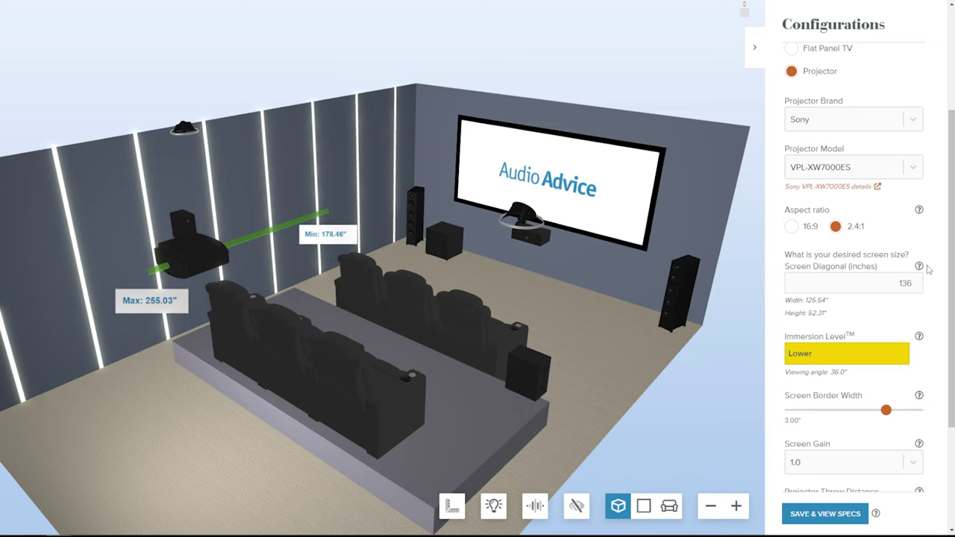
Step: Enlarge the screen diagonal to 173 inches and set the screen gain to 1.3
{"action": "left_click", "coordinate": [915, 280]}
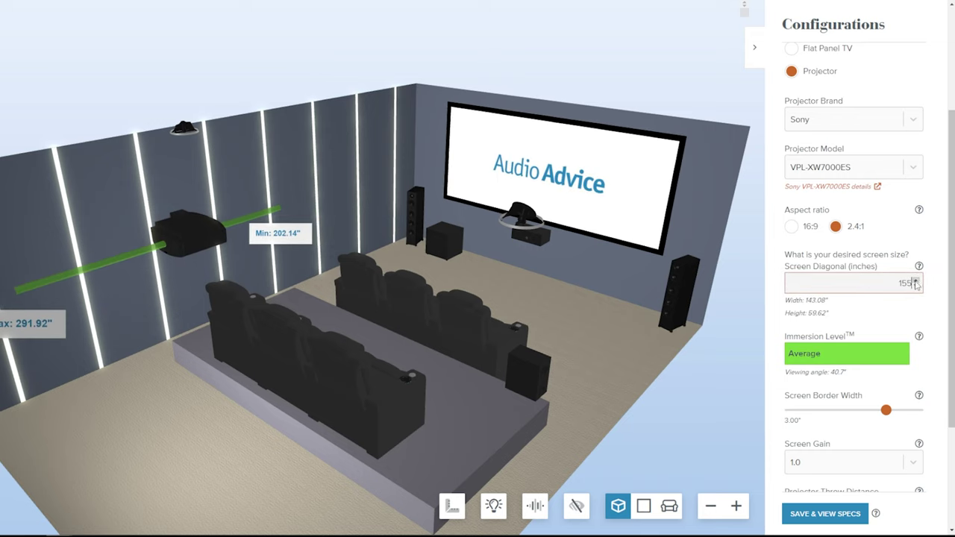
{"action": "left_click", "coordinate": [916, 280]}
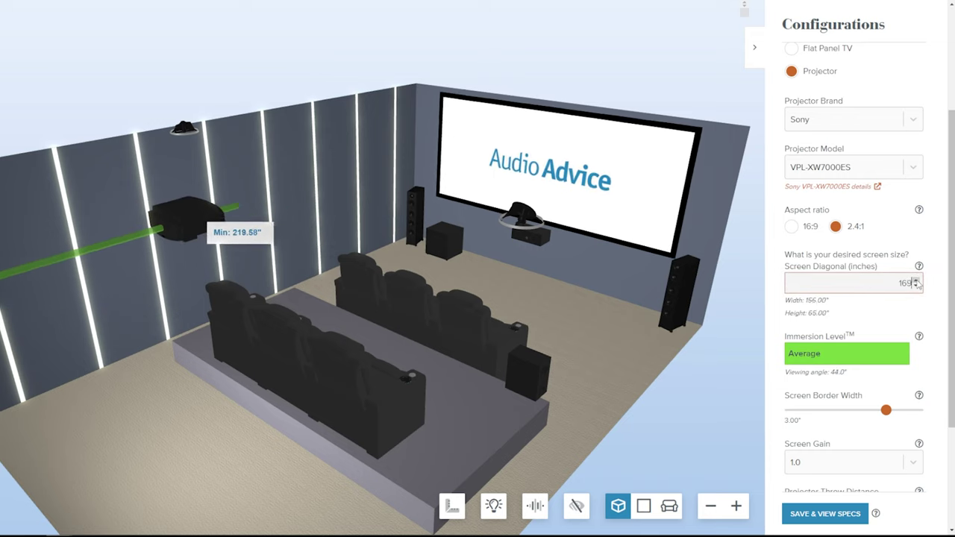
{"action": "left_click", "coordinate": [915, 281]}
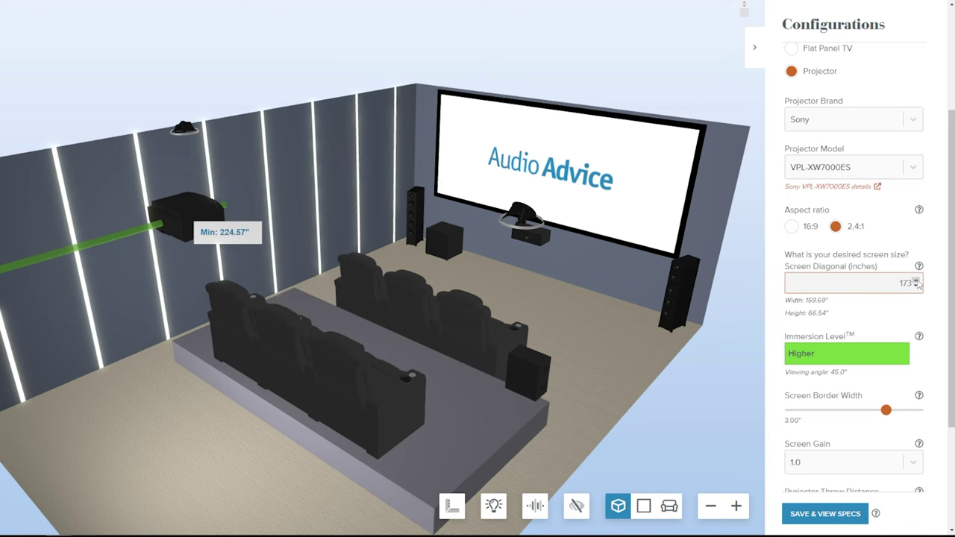
{"action": "scroll", "coordinate": [916, 284], "scroll_direction": "down", "scroll_amount": 2}
{"action": "left_click", "coordinate": [895, 297]}
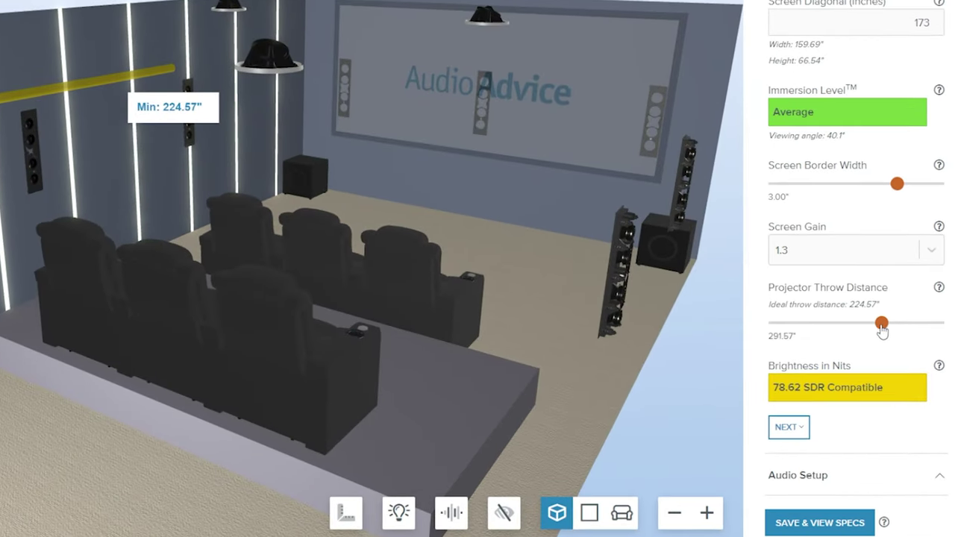
Step: Move the projector closer for a throw distance of about 234.86 inches
{"action": "mouse_move", "coordinate": [873, 353]}
{"action": "left_mouse_down"}
{"action": "mouse_move", "coordinate": [840, 353]}
{"action": "mouse_move", "coordinate": [818, 335]}
{"action": "mouse_move", "coordinate": [774, 334]}
{"action": "mouse_move", "coordinate": [940, 322]}
{"action": "mouse_move", "coordinate": [883, 340]}
{"action": "left_mouse_up"}
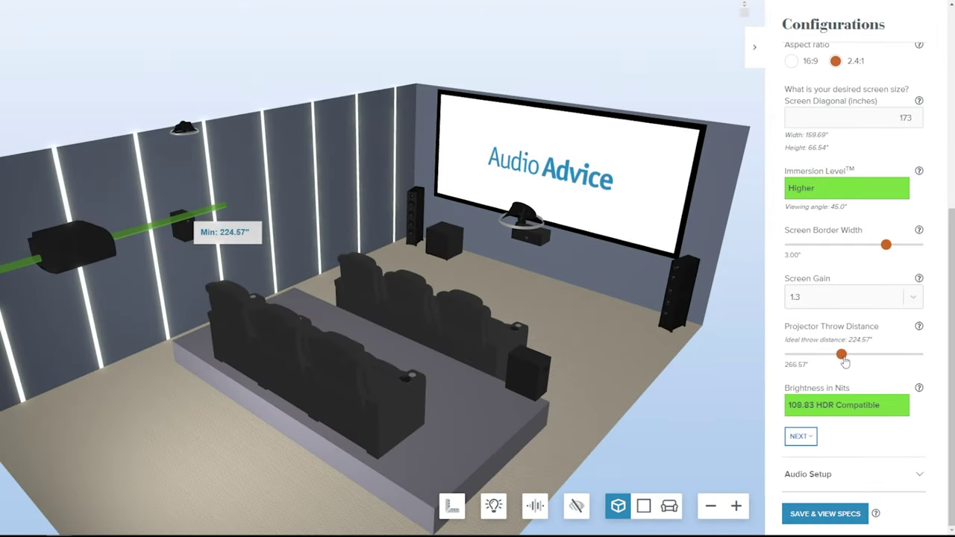
{"action": "left_click_drag", "start_coordinate": [844, 361], "coordinate": [800, 355]}
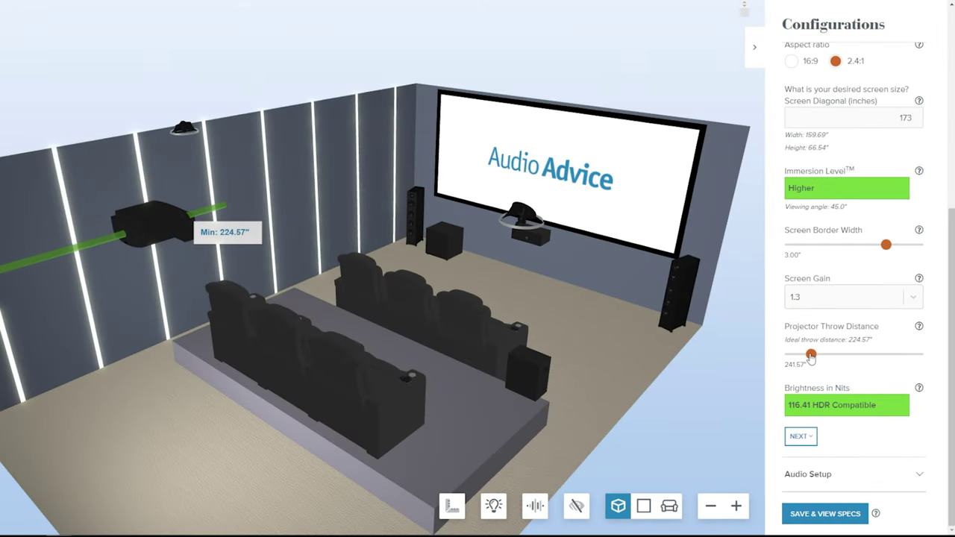
{"action": "mouse_move", "coordinate": [161, 211]}
{"action": "left_mouse_down"}
{"action": "mouse_move", "coordinate": [84, 237]}
{"action": "mouse_move", "coordinate": [131, 223]}
{"action": "mouse_move", "coordinate": [191, 221]}
{"action": "mouse_move", "coordinate": [93, 242]}
{"action": "mouse_move", "coordinate": [173, 221]}
{"action": "left_mouse_up"}
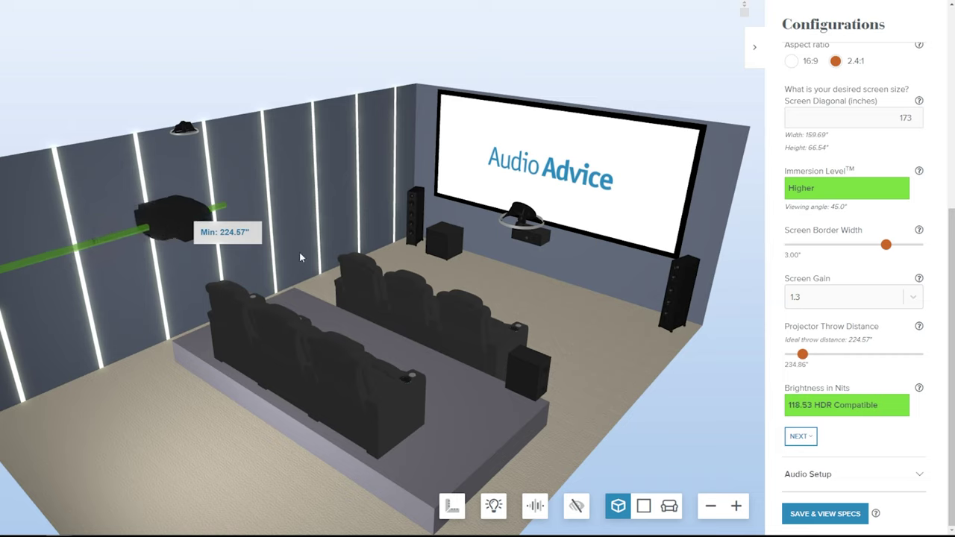
Step: Make the front three speakers in-wall, the screen acoustically transparent, and add in-wall front wides
{"action": "left_click", "coordinate": [800, 437]}
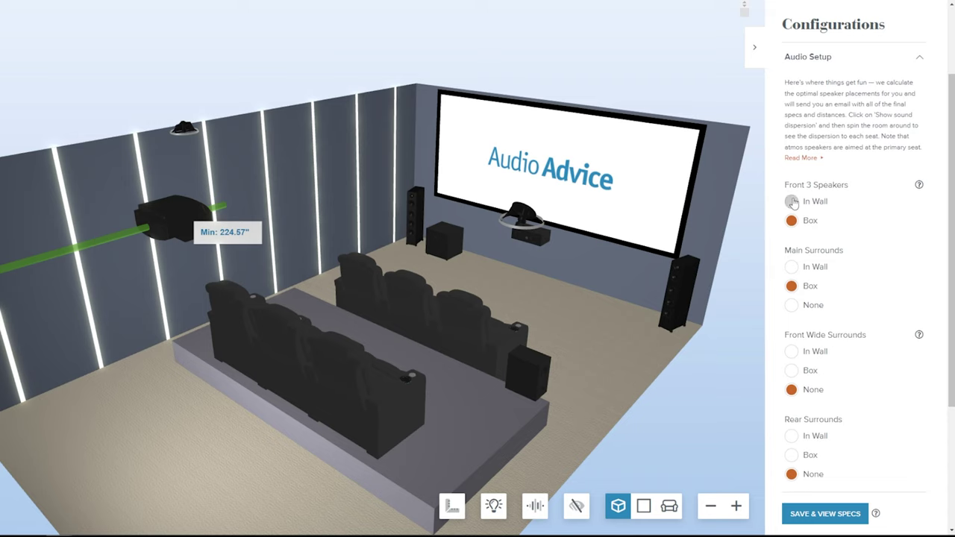
{"action": "left_click", "coordinate": [791, 202]}
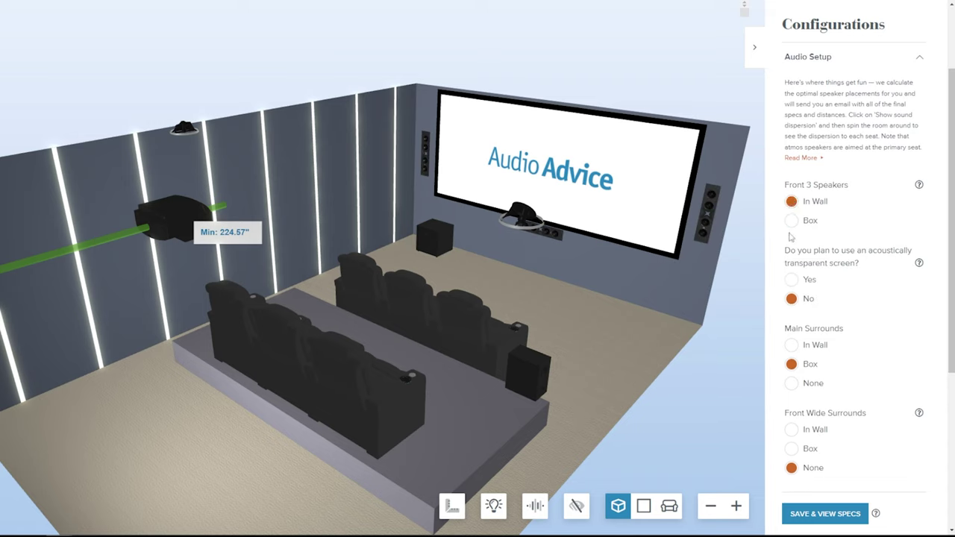
{"action": "left_click", "coordinate": [791, 280]}
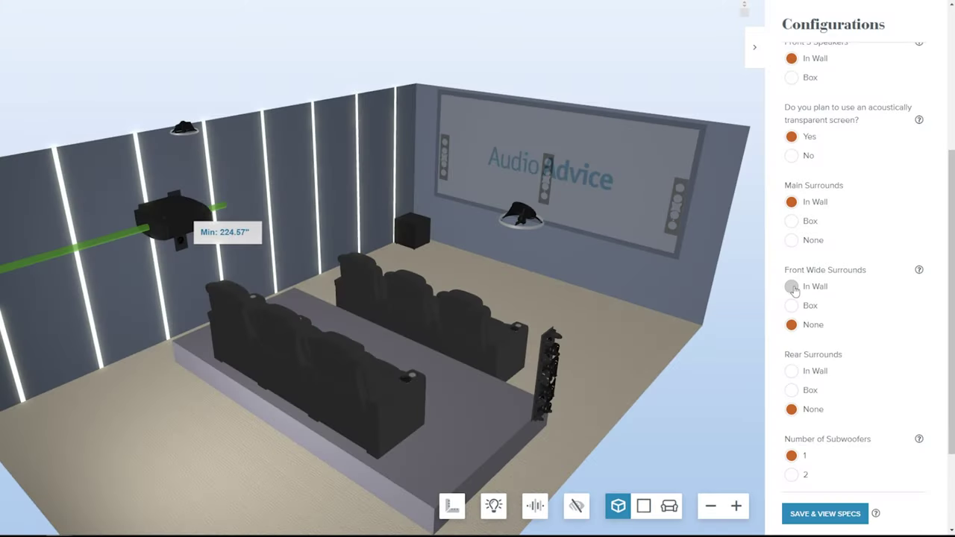
{"action": "left_click", "coordinate": [791, 287]}
Step: Add in-wall rear surrounds, a second subwoofer, and four Atmos ceiling speakers
{"action": "scroll", "coordinate": [953, 337], "scroll_direction": "down", "scroll_amount": 1}
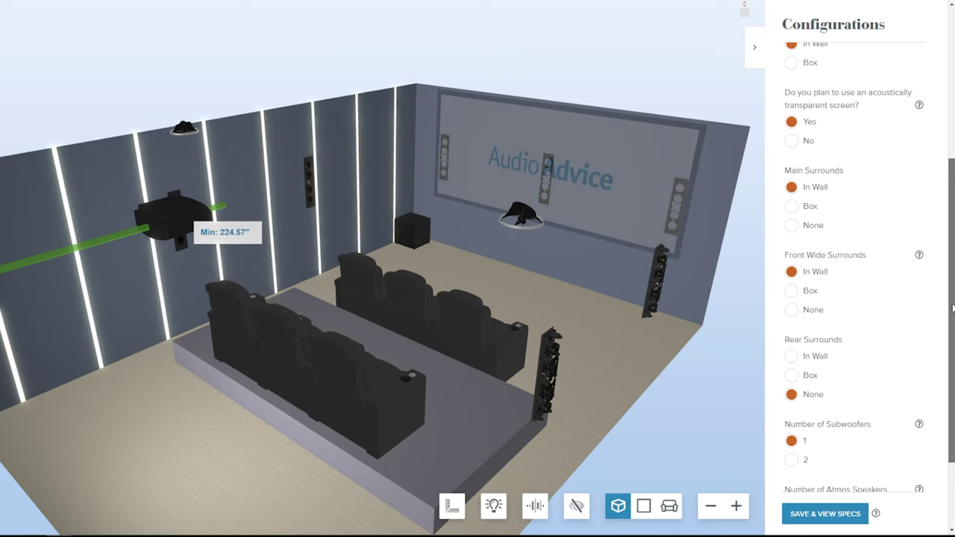
{"action": "left_click_drag", "start_coordinate": [952, 337], "coordinate": [953, 341]}
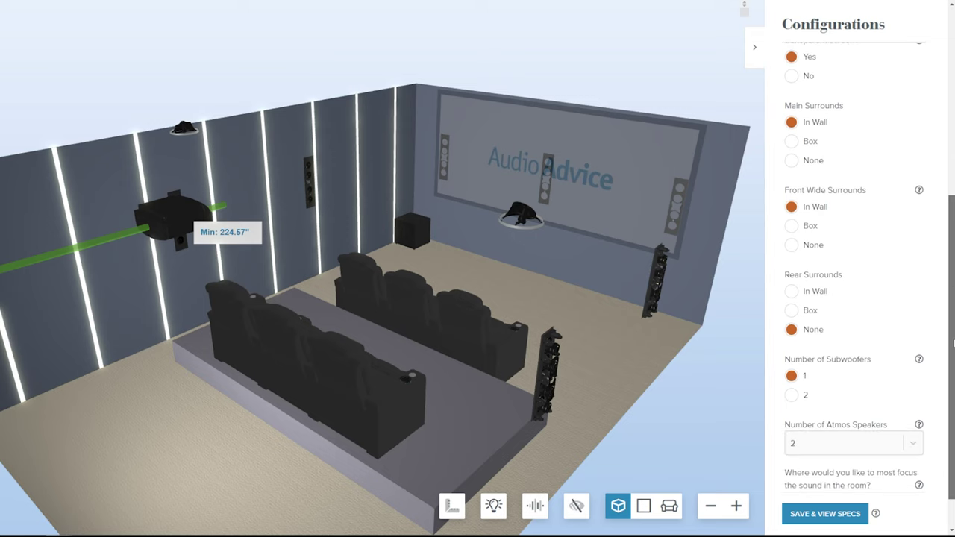
{"action": "left_click", "coordinate": [793, 293]}
{"action": "left_click", "coordinate": [791, 394]}
{"action": "left_click", "coordinate": [862, 443]}
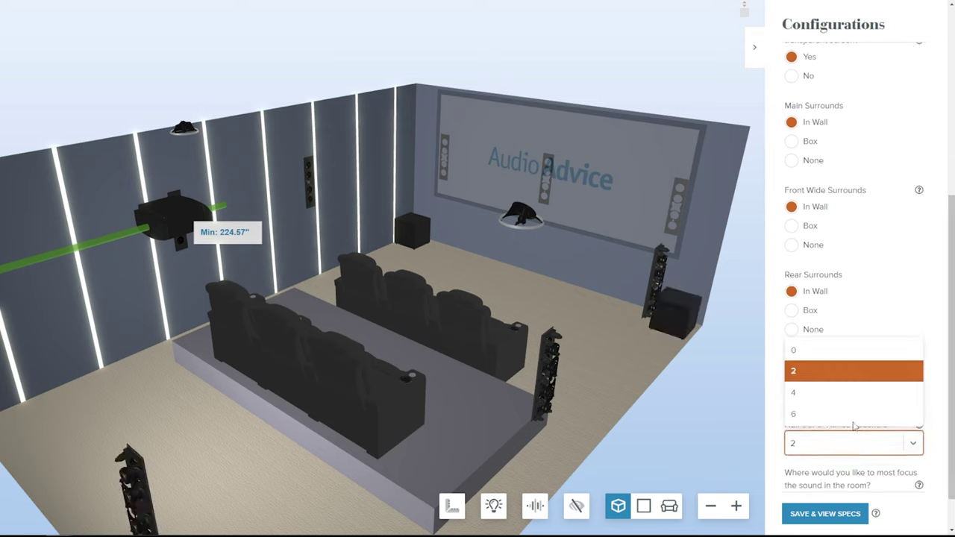
{"action": "left_click", "coordinate": [820, 393]}
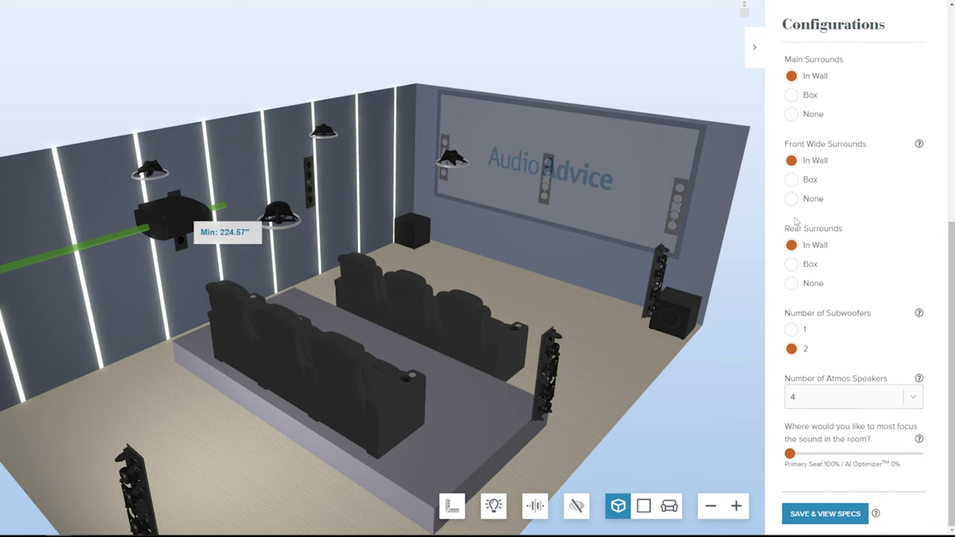
Step: Orbit the 3D room view to inspect the speaker layout from different angles
{"action": "left_click_drag", "start_coordinate": [418, 357], "coordinate": [419, 331]}
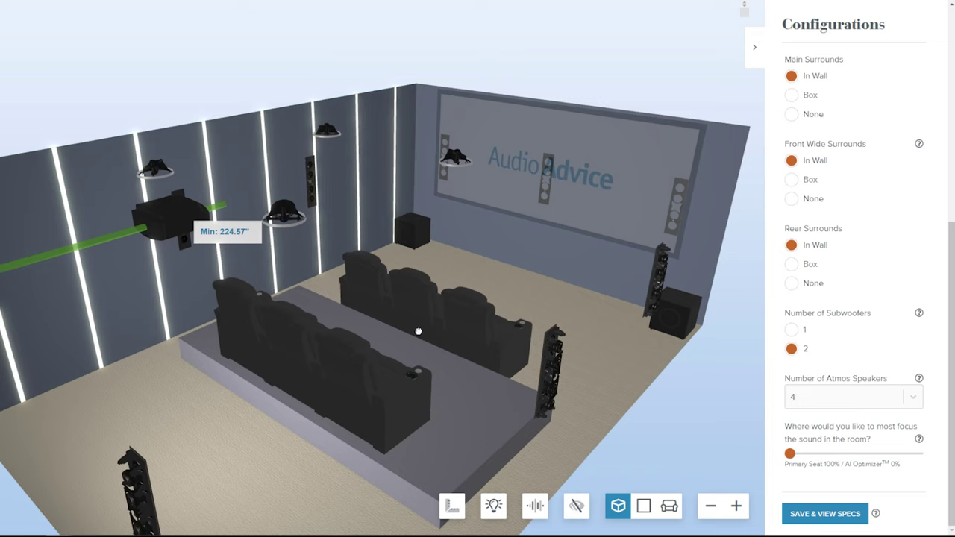
{"action": "left_click_drag", "start_coordinate": [418, 331], "coordinate": [433, 374]}
Step: Set sound focus to 30% Primary Seat / 70% AI Optimizer, toggling the dispersion cones
{"action": "left_click", "coordinate": [540, 507]}
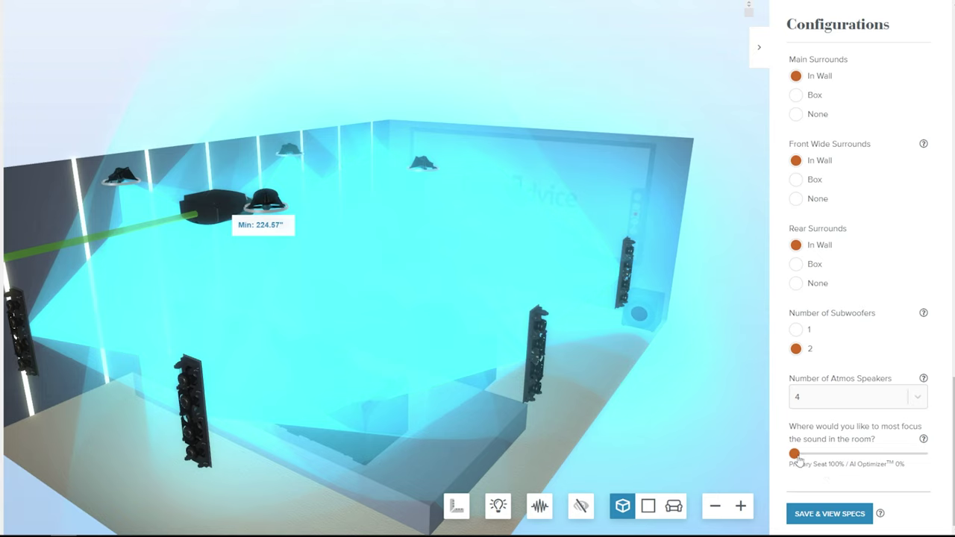
{"action": "left_click_drag", "start_coordinate": [799, 460], "coordinate": [889, 461]}
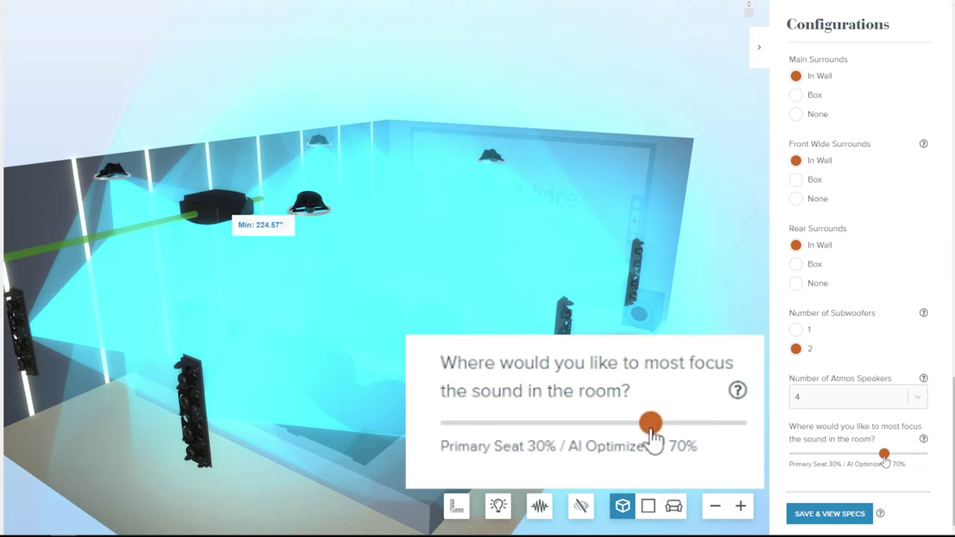
{"action": "mouse_move", "coordinate": [884, 462]}
{"action": "left_mouse_down"}
{"action": "mouse_move", "coordinate": [793, 464]}
{"action": "mouse_move", "coordinate": [796, 455]}
{"action": "mouse_move", "coordinate": [906, 450]}
{"action": "mouse_move", "coordinate": [886, 453]}
{"action": "left_mouse_up"}
{"action": "left_click", "coordinate": [542, 508]}
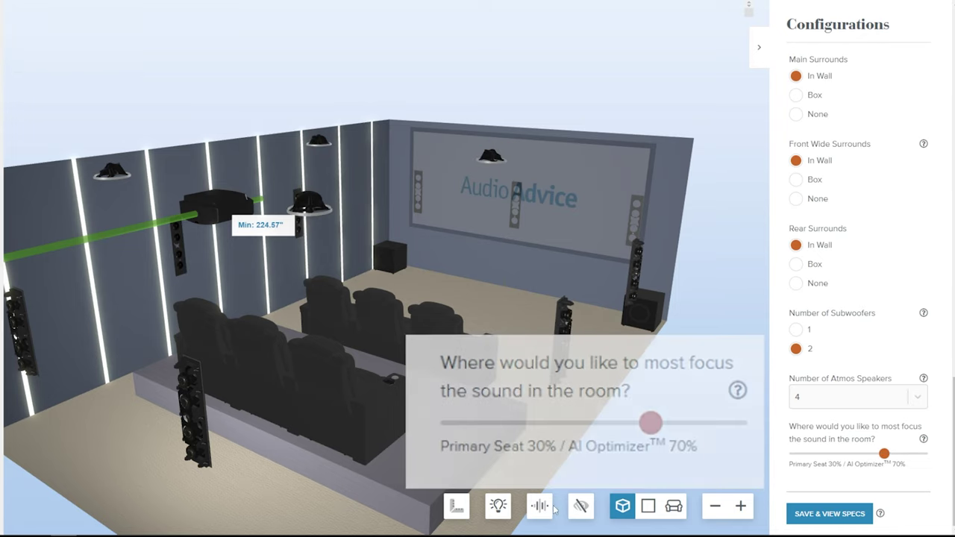
{"action": "left_click", "coordinate": [540, 507]}
{"action": "left_click", "coordinate": [540, 507]}
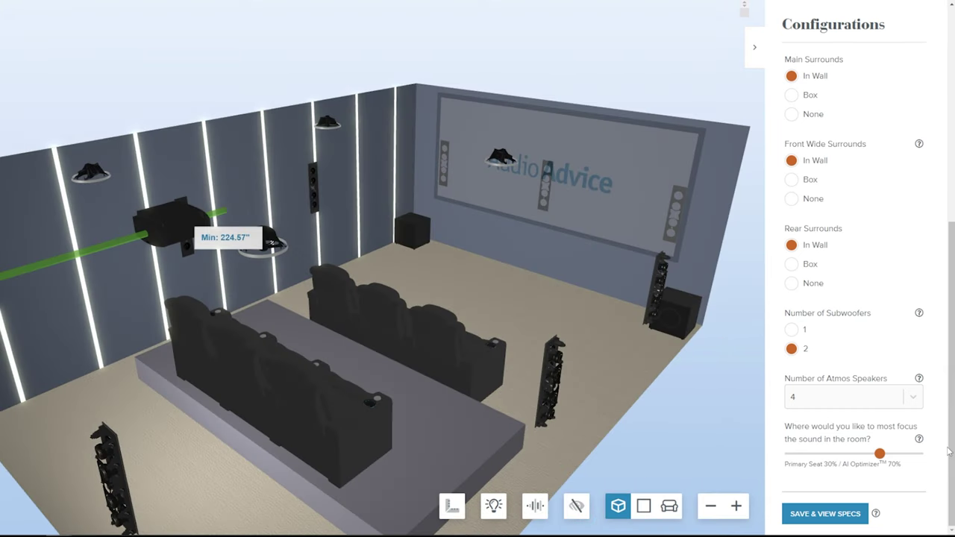
{"action": "left_click", "coordinate": [450, 513]}
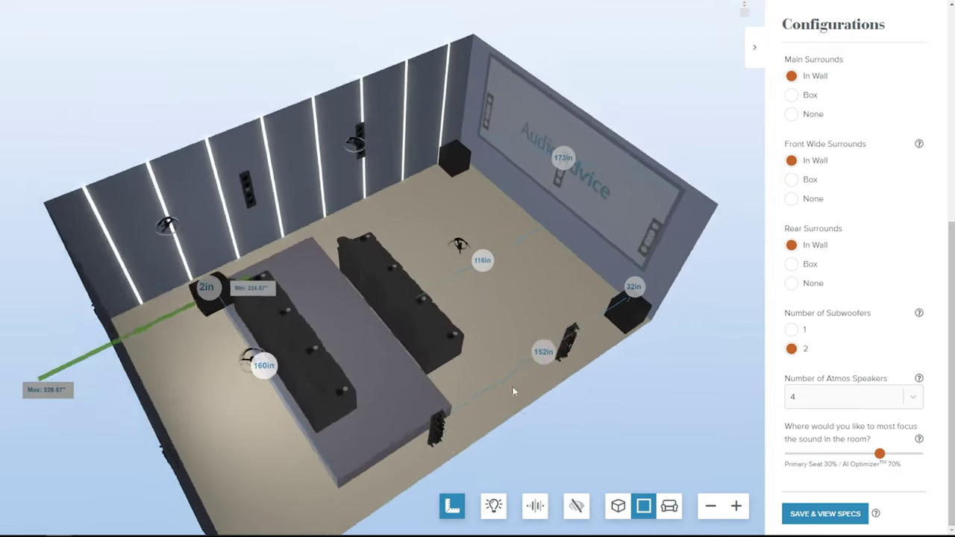
{"action": "left_click", "coordinate": [465, 509]}
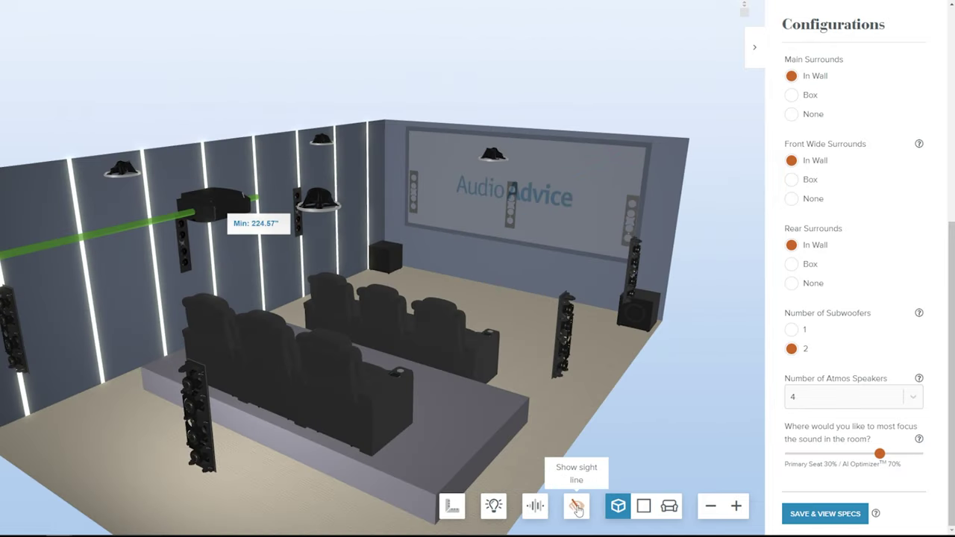
{"action": "mouse_move", "coordinate": [450, 397]}
{"action": "left_mouse_down"}
{"action": "mouse_move", "coordinate": [465, 386]}
{"action": "mouse_move", "coordinate": [420, 425]}
{"action": "mouse_move", "coordinate": [452, 400]}
{"action": "mouse_move", "coordinate": [440, 412]}
{"action": "left_mouse_up"}
{"action": "left_click", "coordinate": [663, 506]}
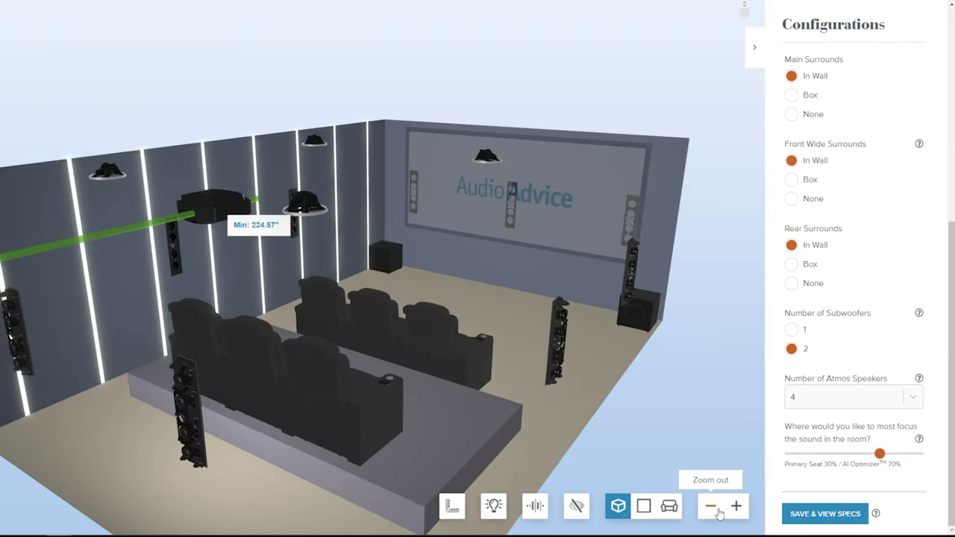
{"action": "left_click", "coordinate": [716, 510]}
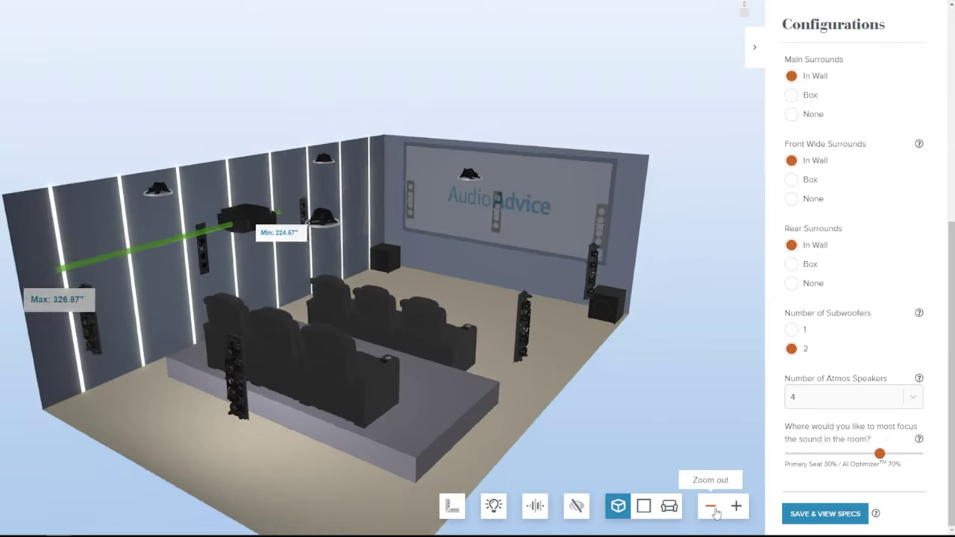
{"action": "left_click", "coordinate": [737, 507]}
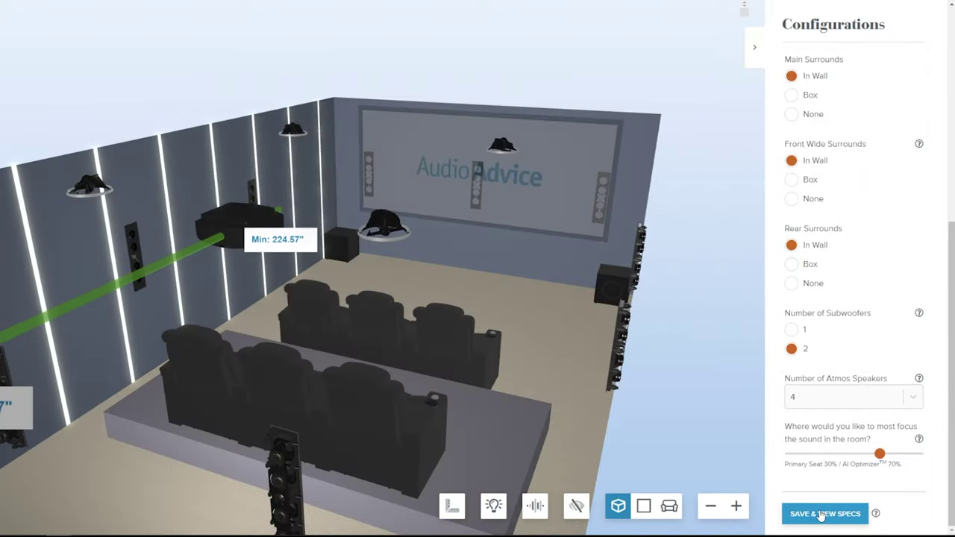
Step: Open the Save my theater dialog via Save & View Specs
{"action": "left_click", "coordinate": [821, 515]}
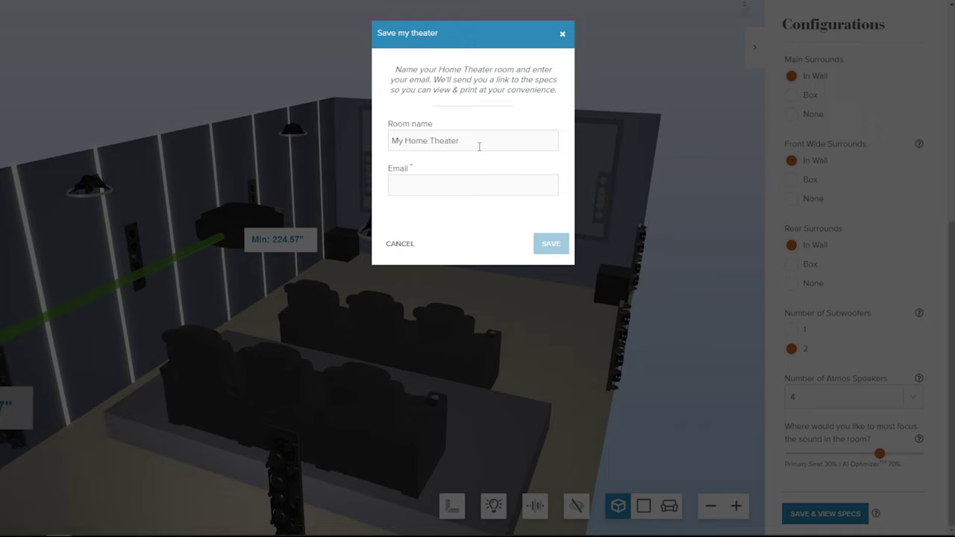